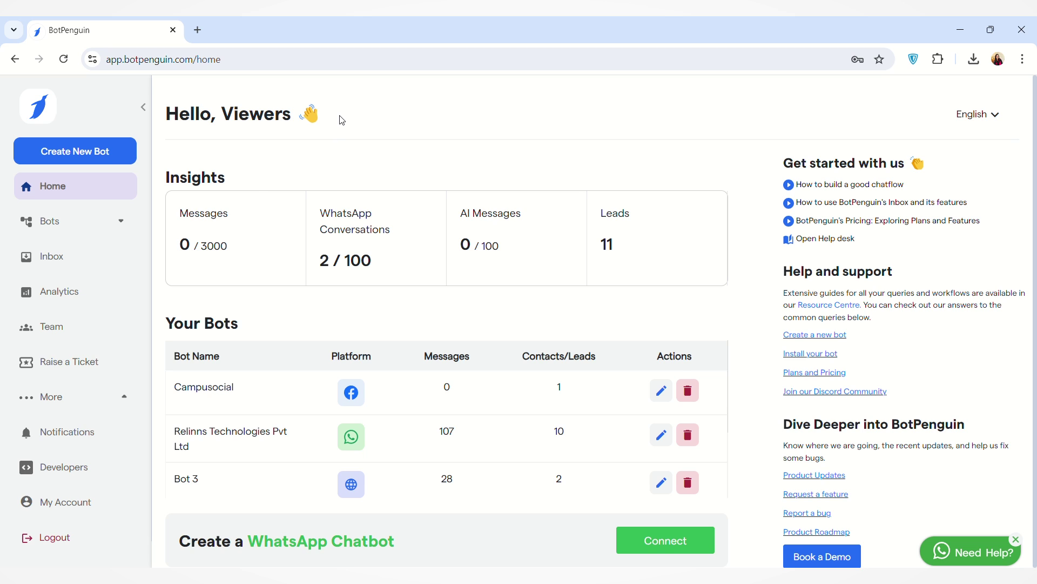
Expand the Bots list in the left sidebar to reach the Campusocial bot.
click(121, 222)
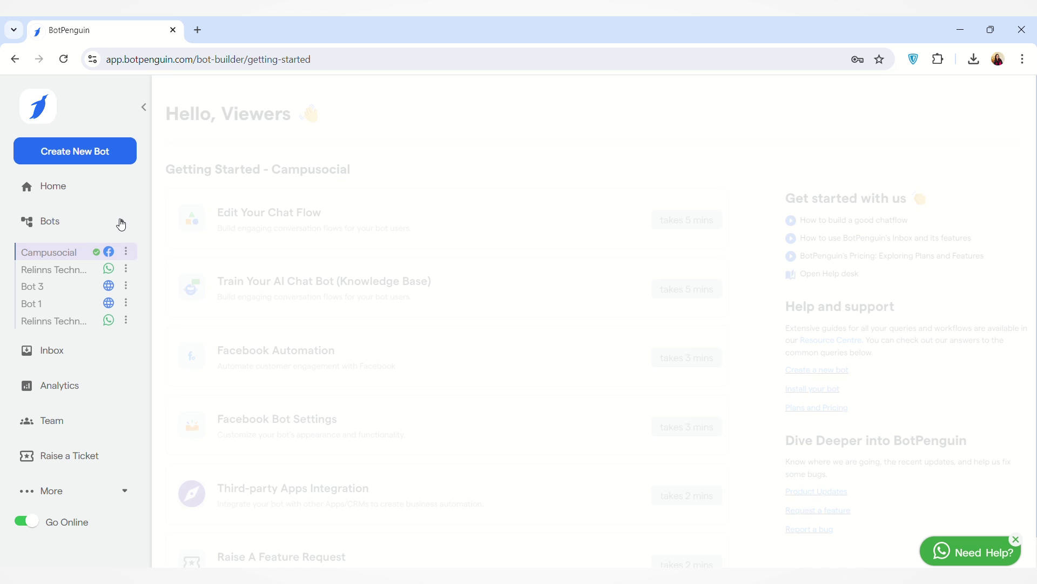
Select Bot 3 and open the Knowledge Base's Import Website form.
click(74, 294)
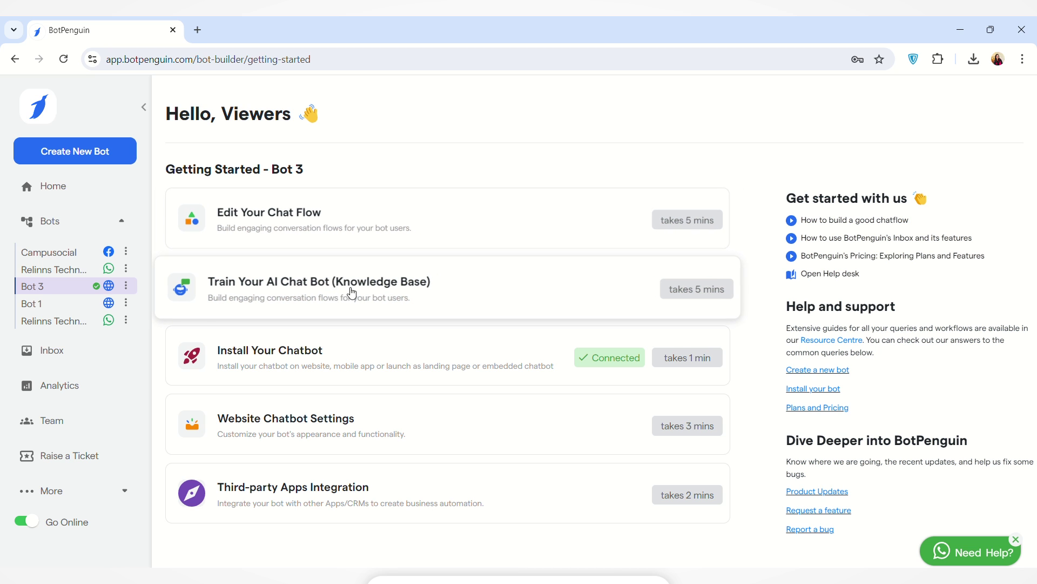
click(378, 292)
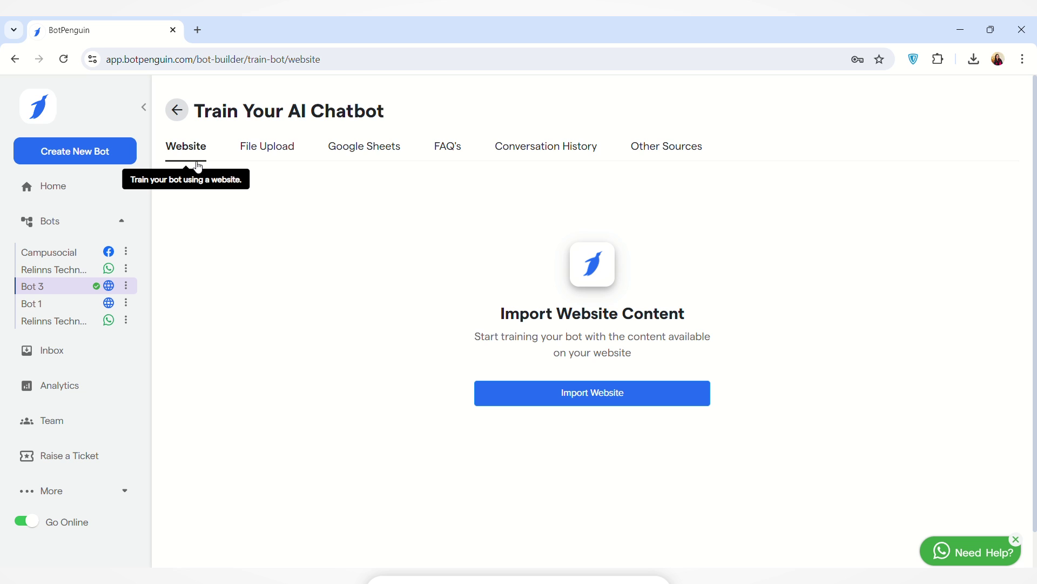
click(616, 395)
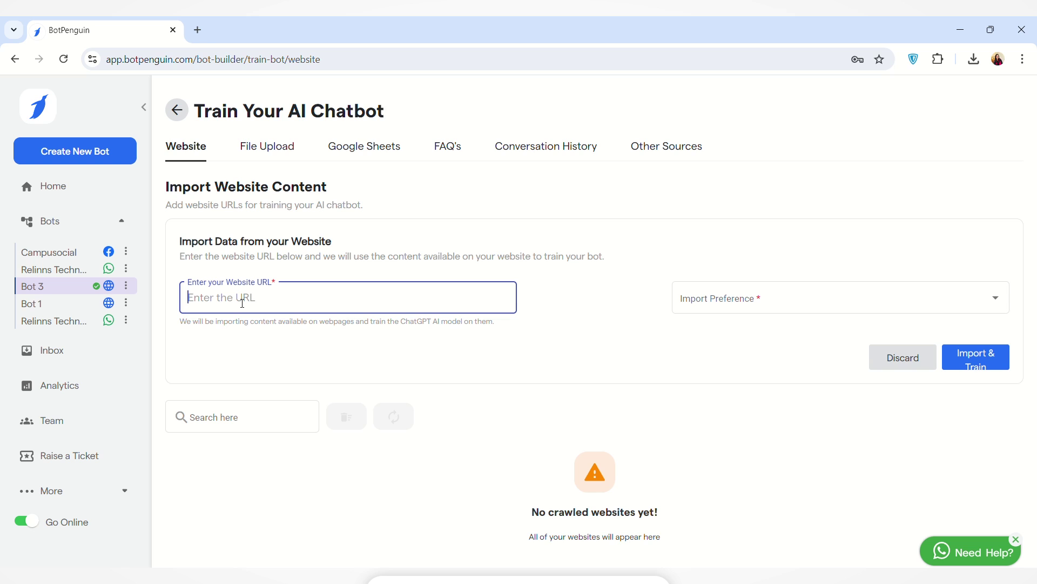
text(https://botpenguin.com/)
click(1004, 297)
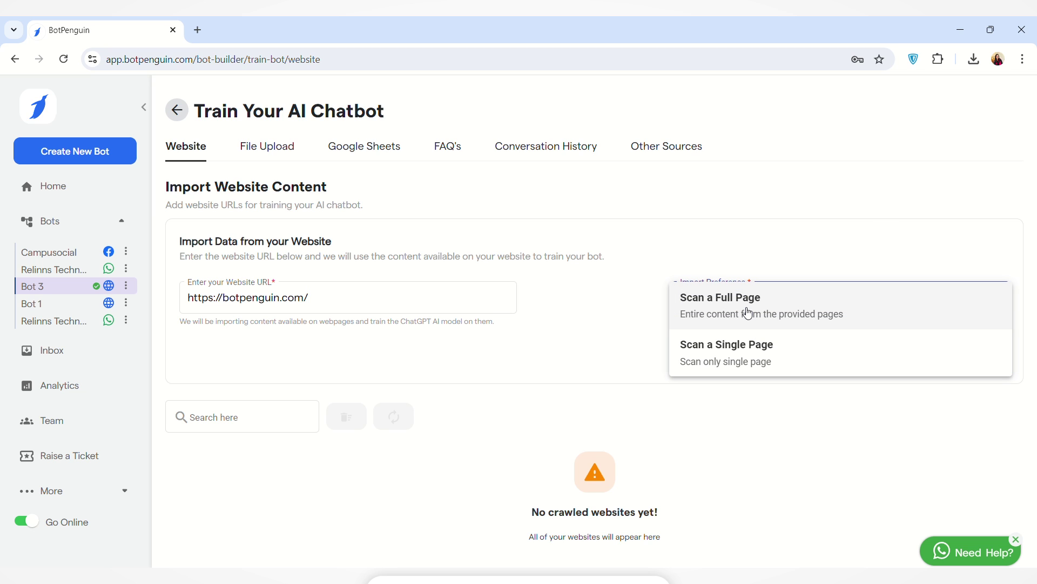
click(753, 357)
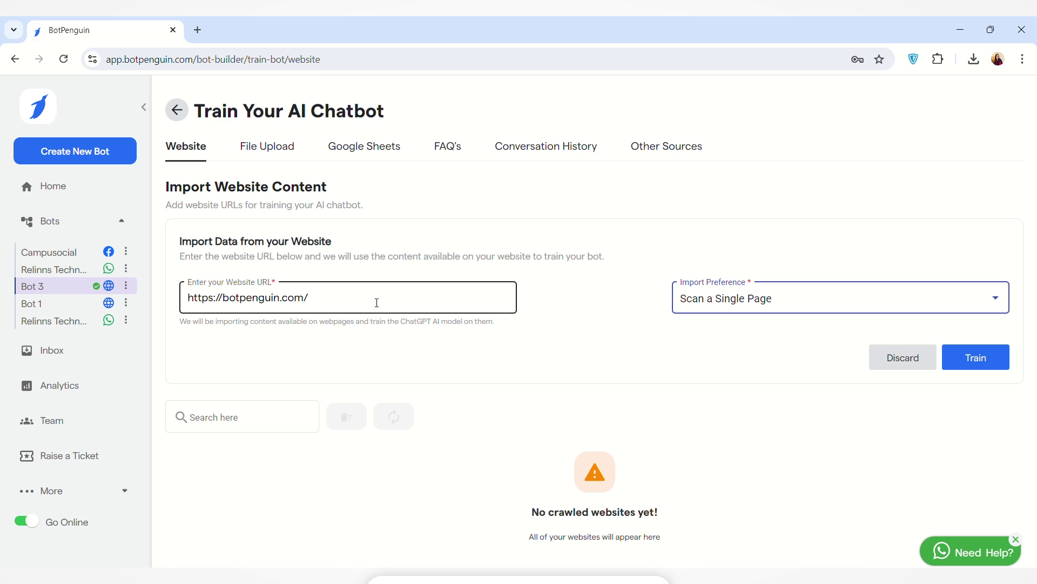
click(827, 301)
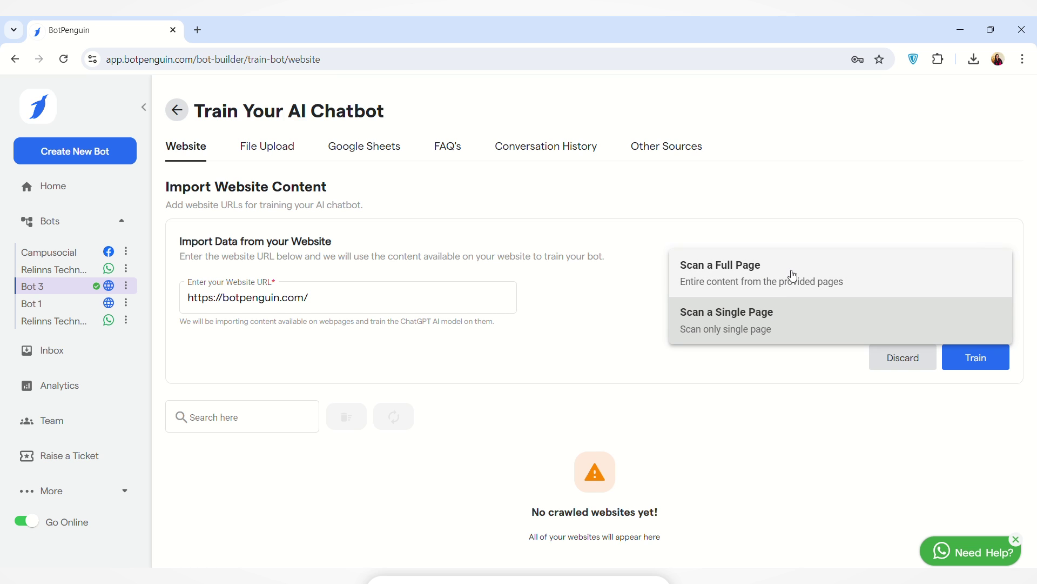
click(776, 319)
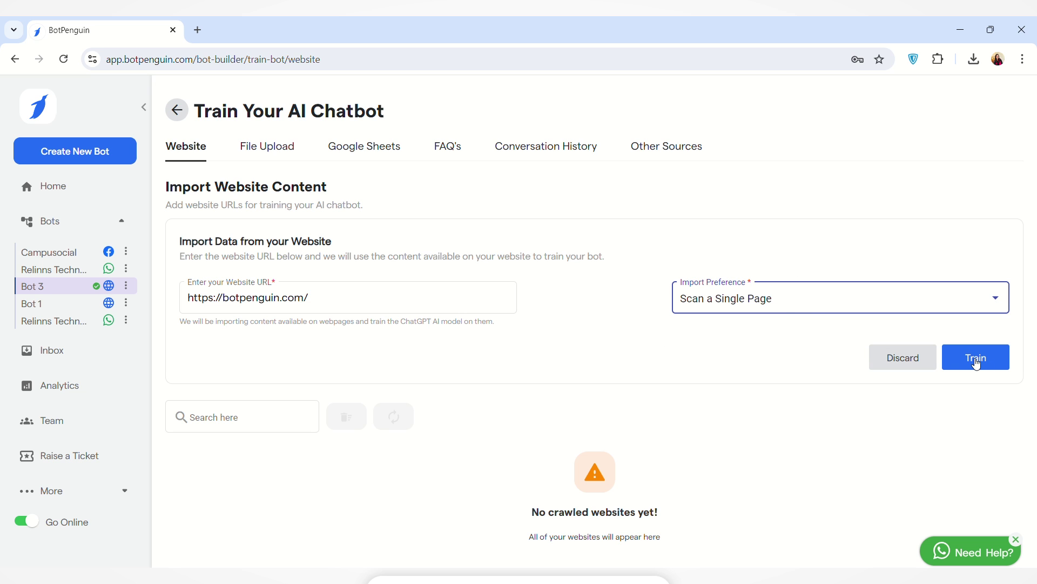
click(978, 358)
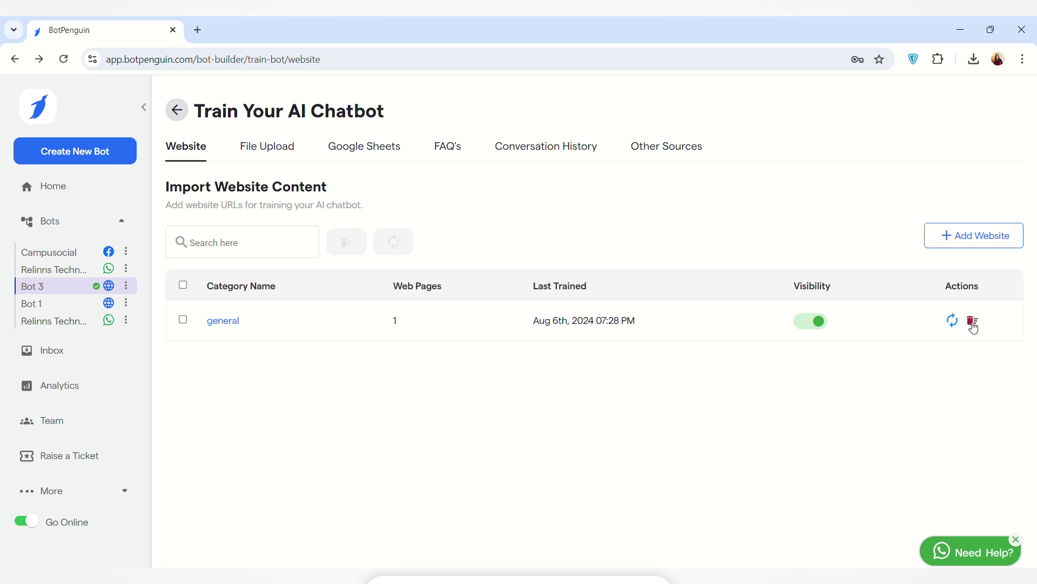
Upload import-contacts-sheet.csv as a training file and start training on it.
click(274, 154)
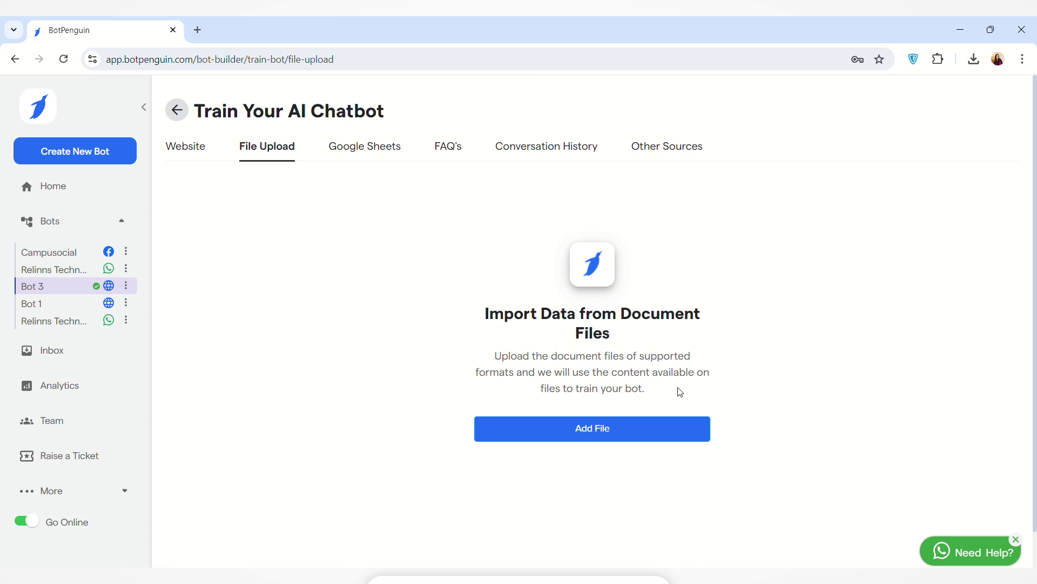
click(609, 434)
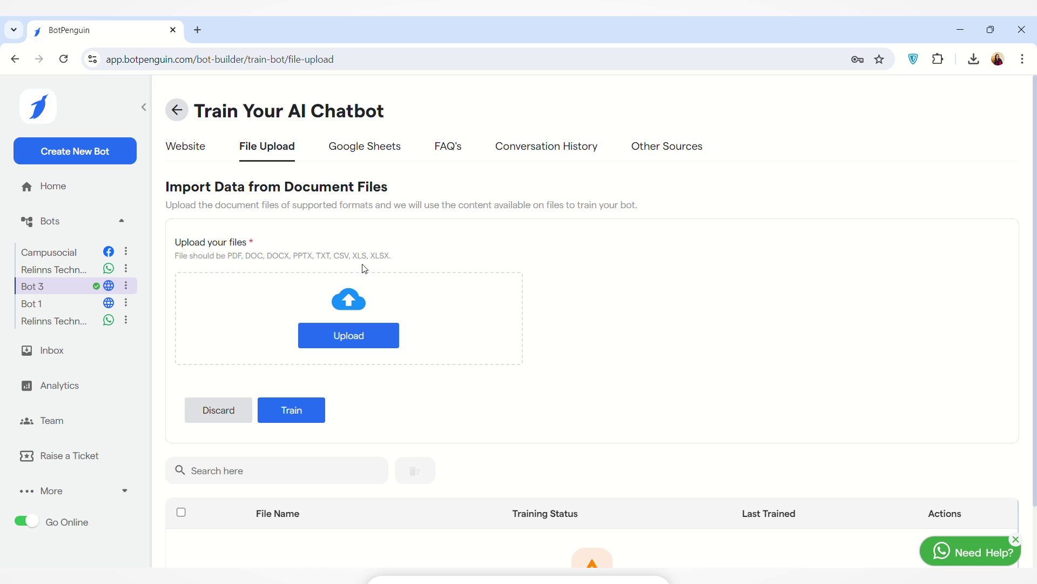
click(360, 334)
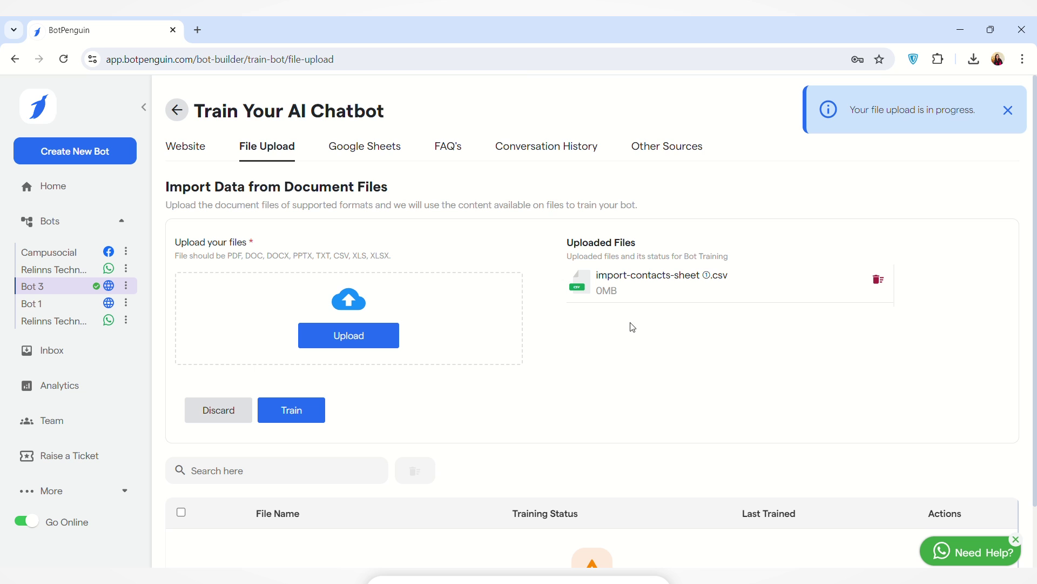
click(302, 415)
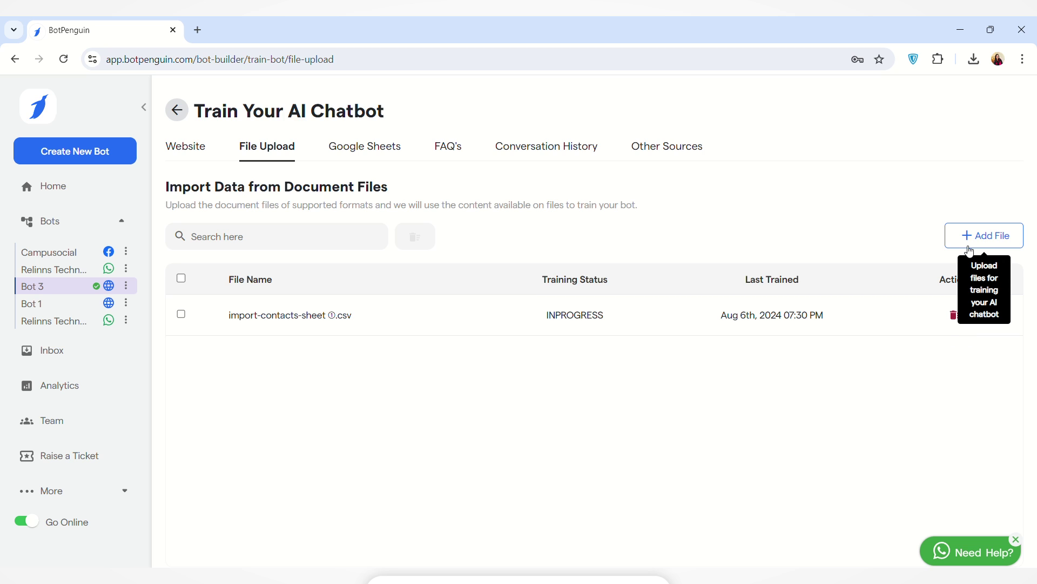
click(364, 157)
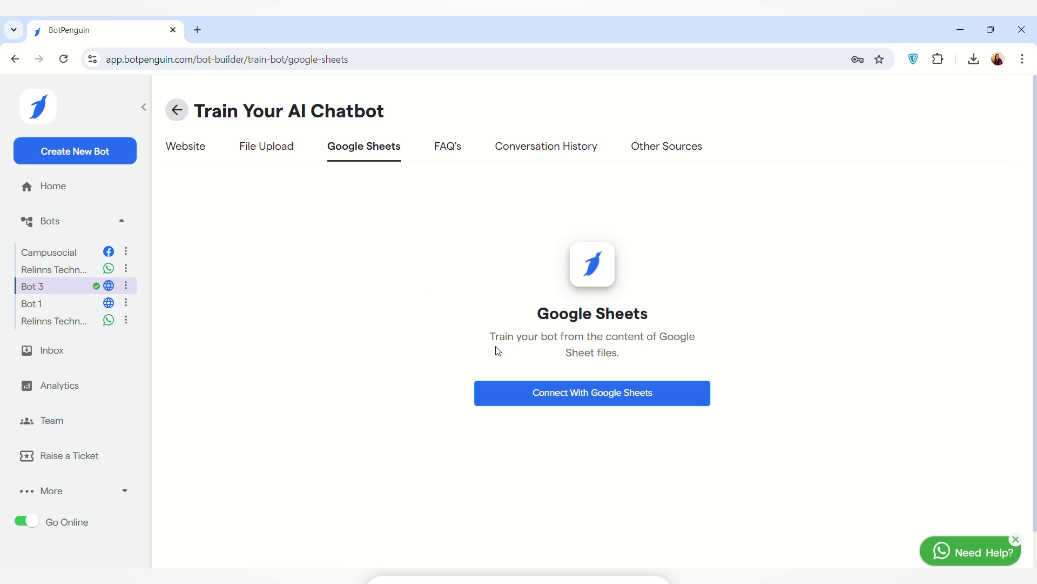
Create the Google Sheets integration 'Google sheet Integration' mapping the email address question, and save it.
click(592, 398)
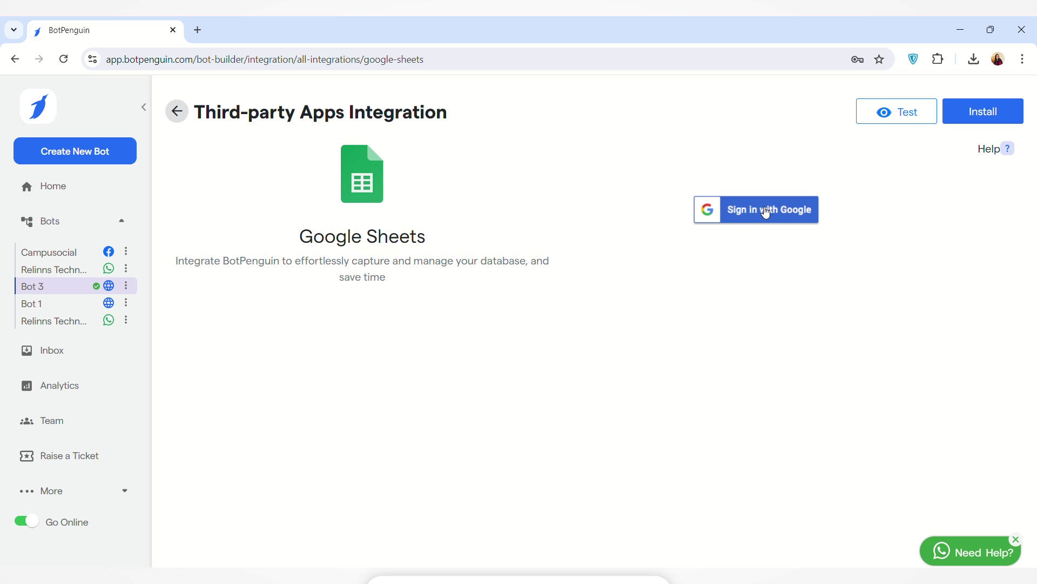
click(766, 212)
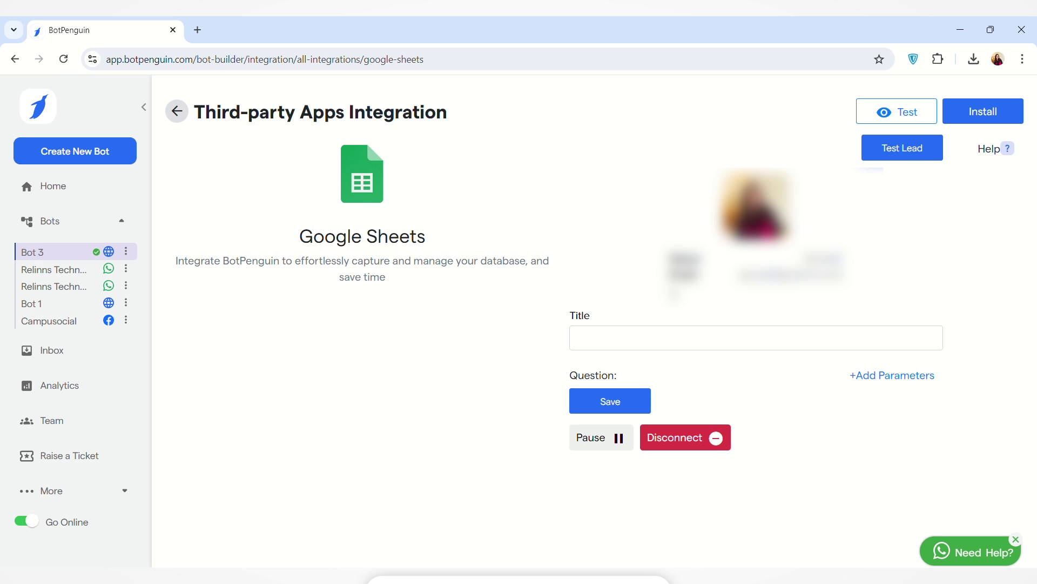
click(634, 344)
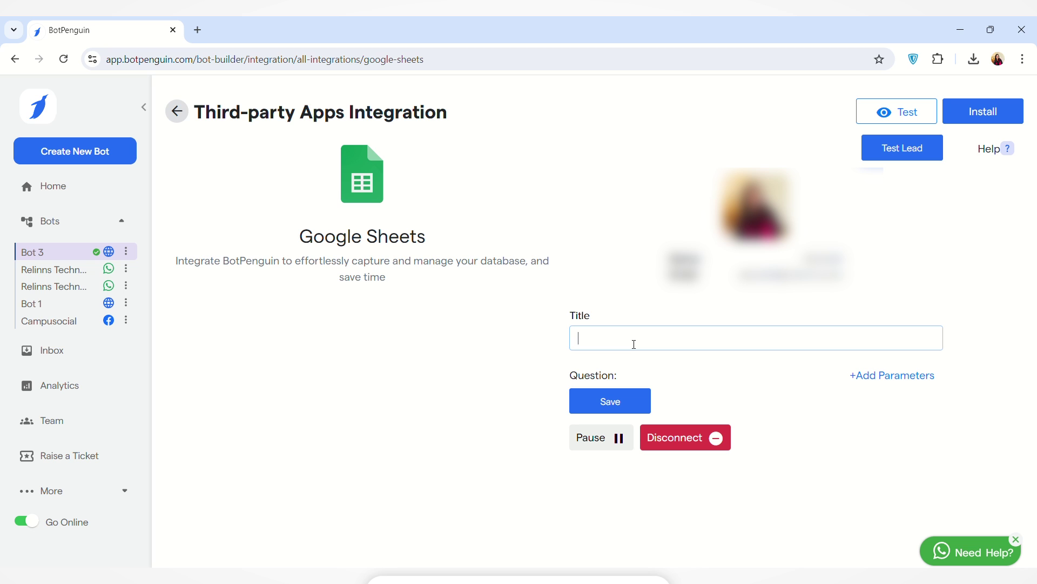
click(903, 381)
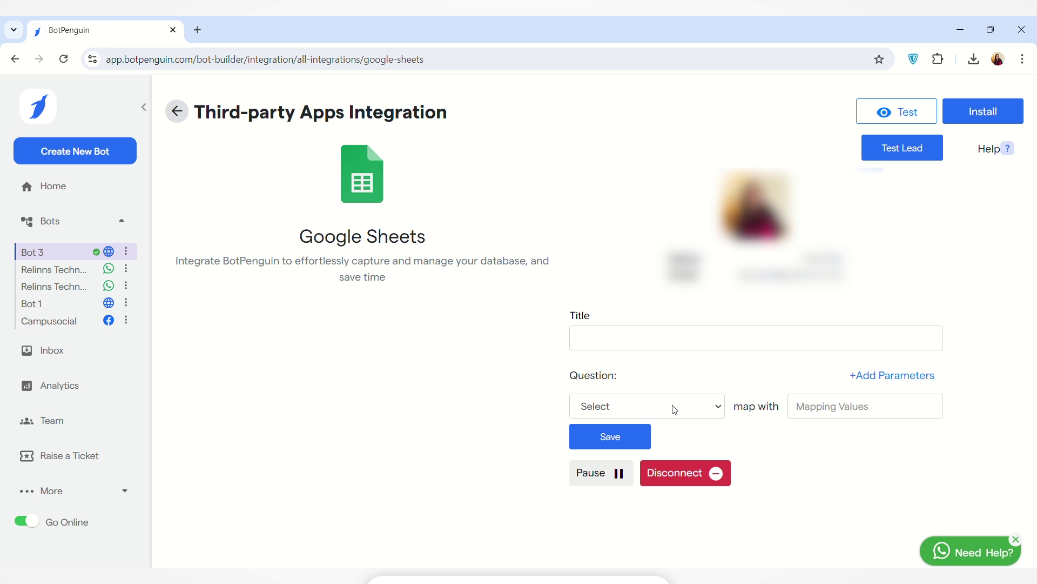
key(Down)
click(837, 411)
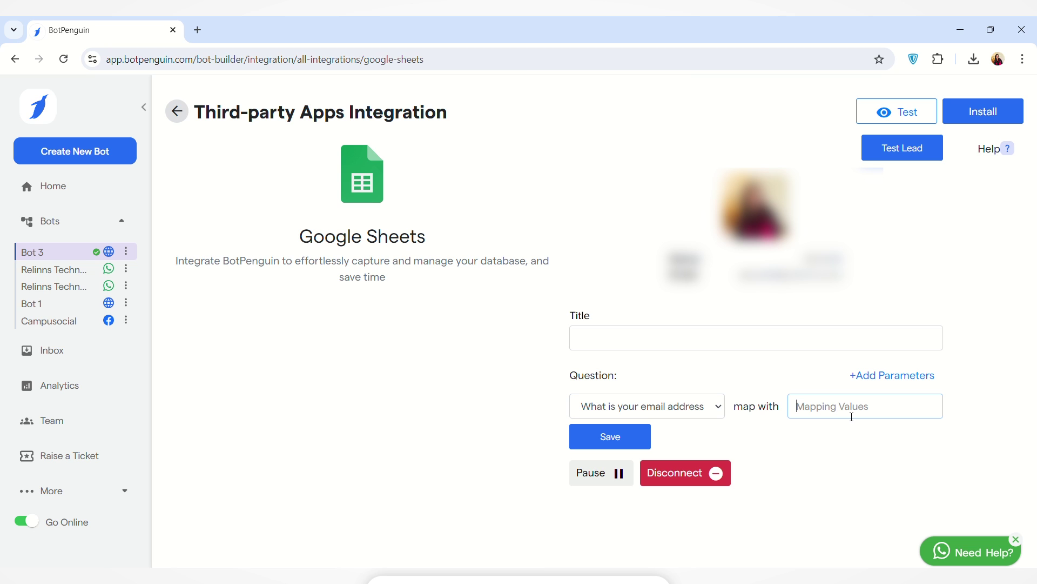
click(627, 346)
text(Google sheet Integration)
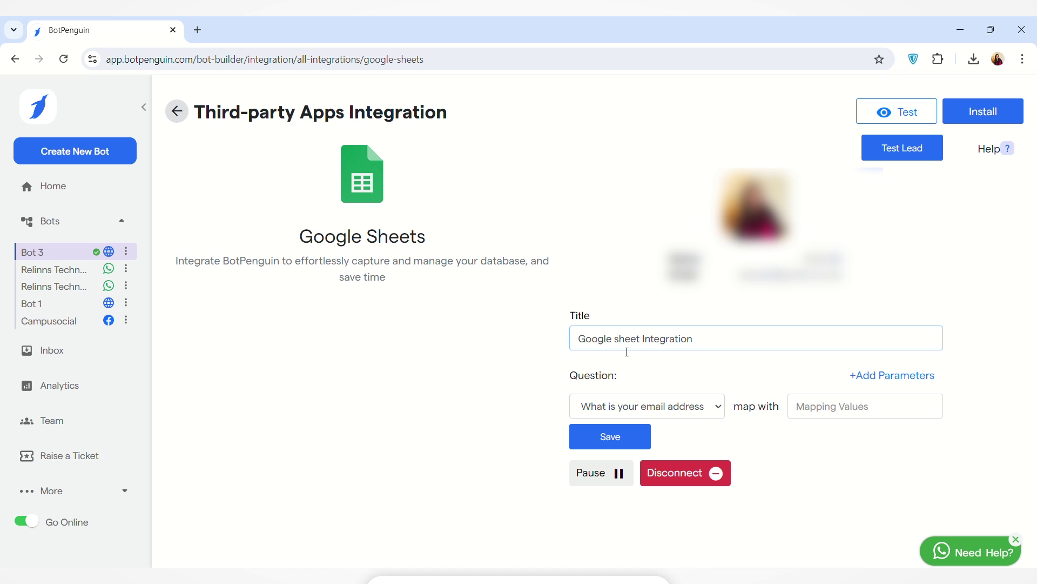
key(Tab)
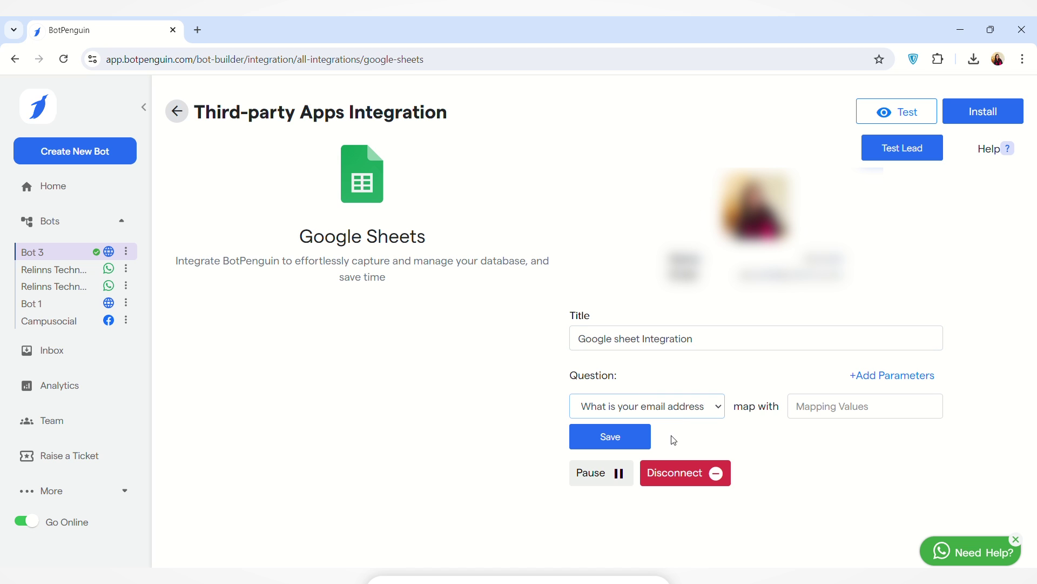
key(Tab)
click(616, 439)
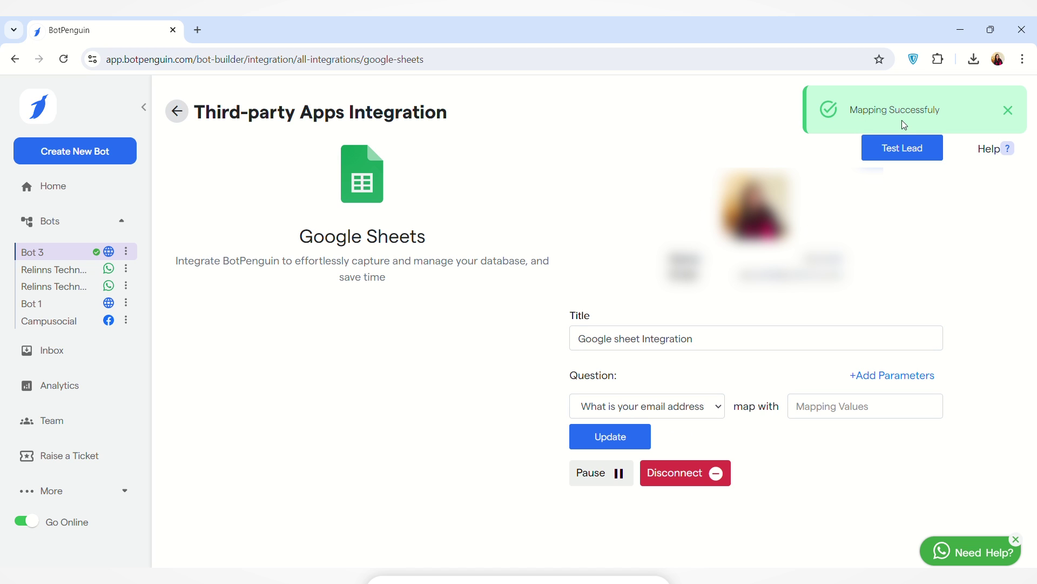
click(176, 110)
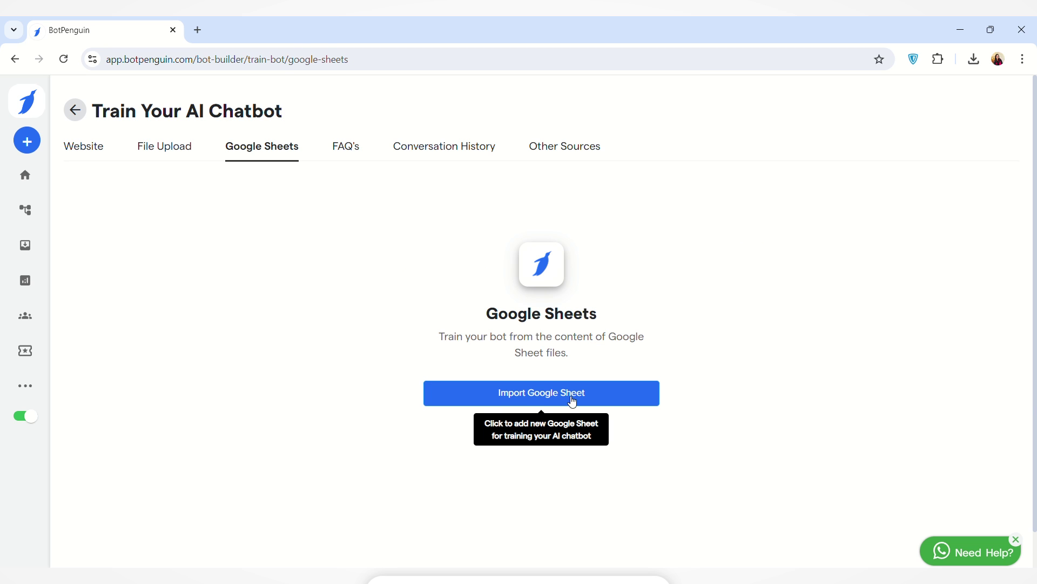
Add the pasted Google Sheet link with description 'Invoice' for training.
click(549, 392)
click(471, 276)
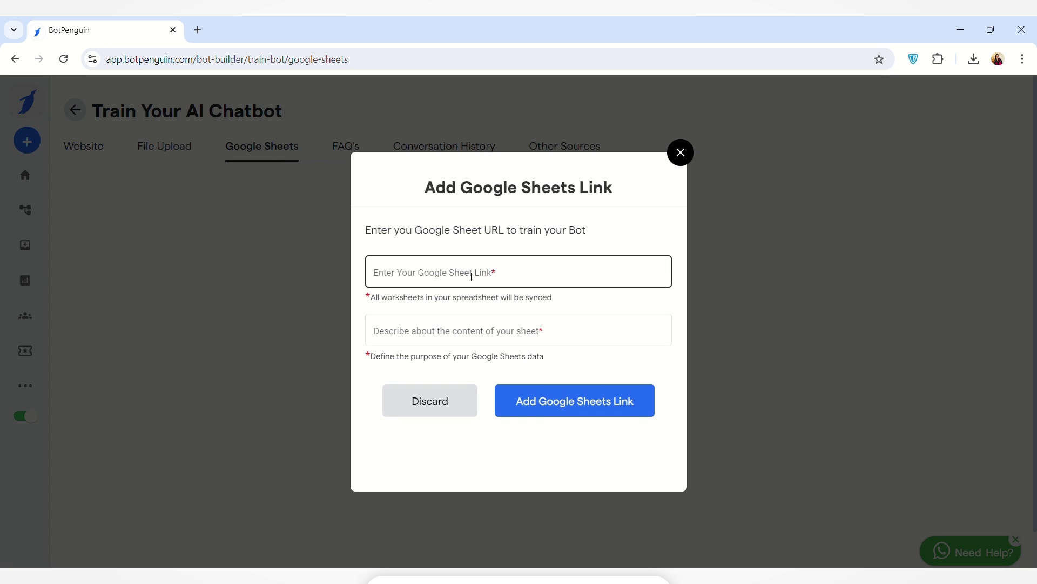
click(469, 281)
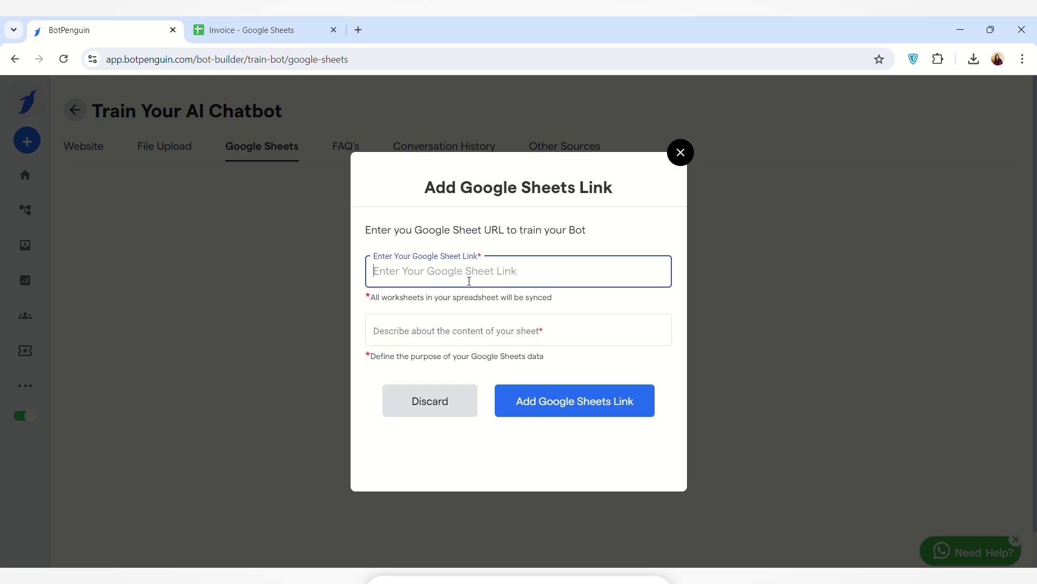
key(ctrl+v)
click(476, 332)
text(In)
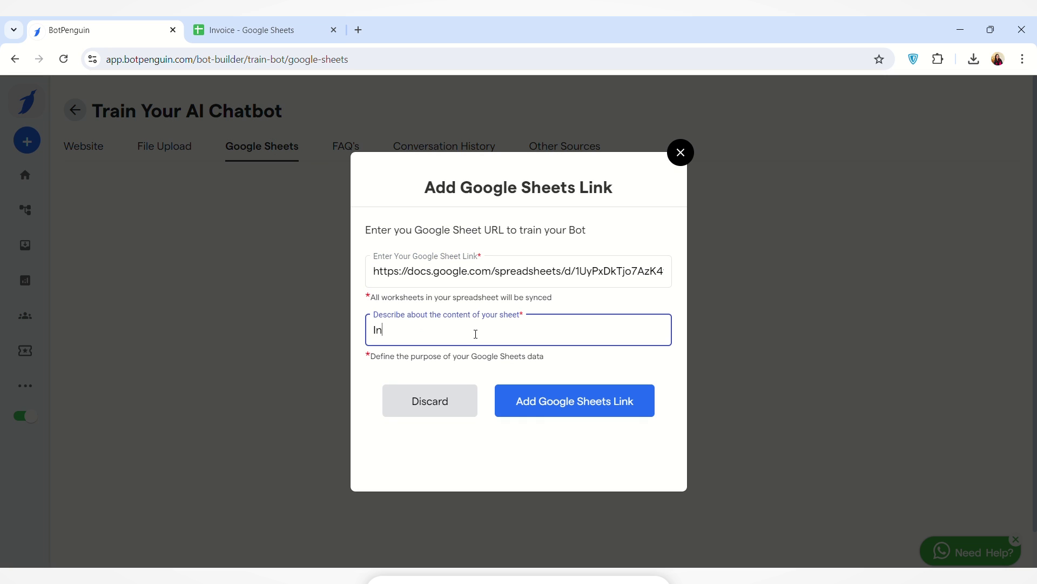
text(voice)
click(593, 410)
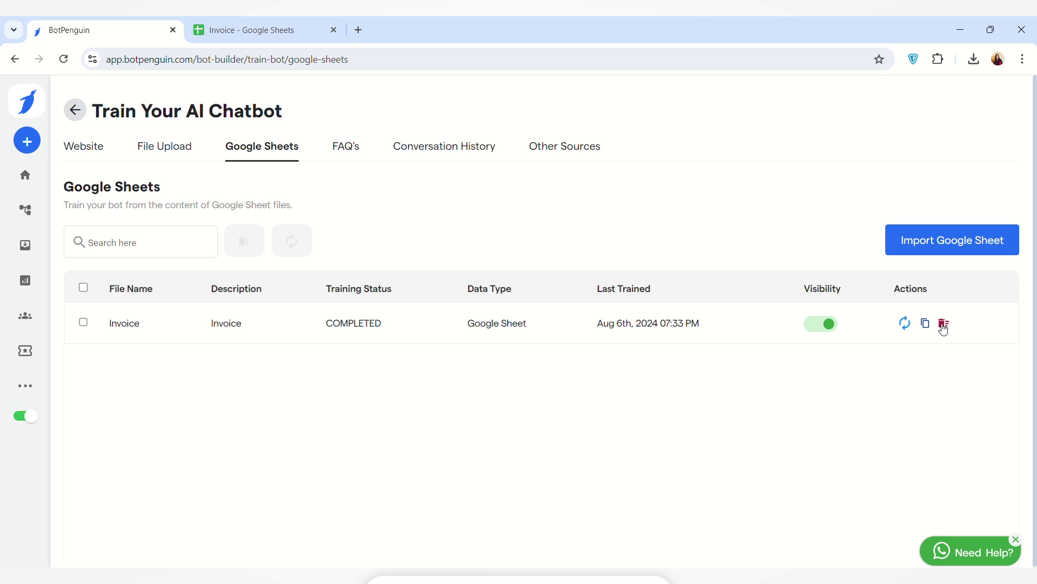
click(347, 153)
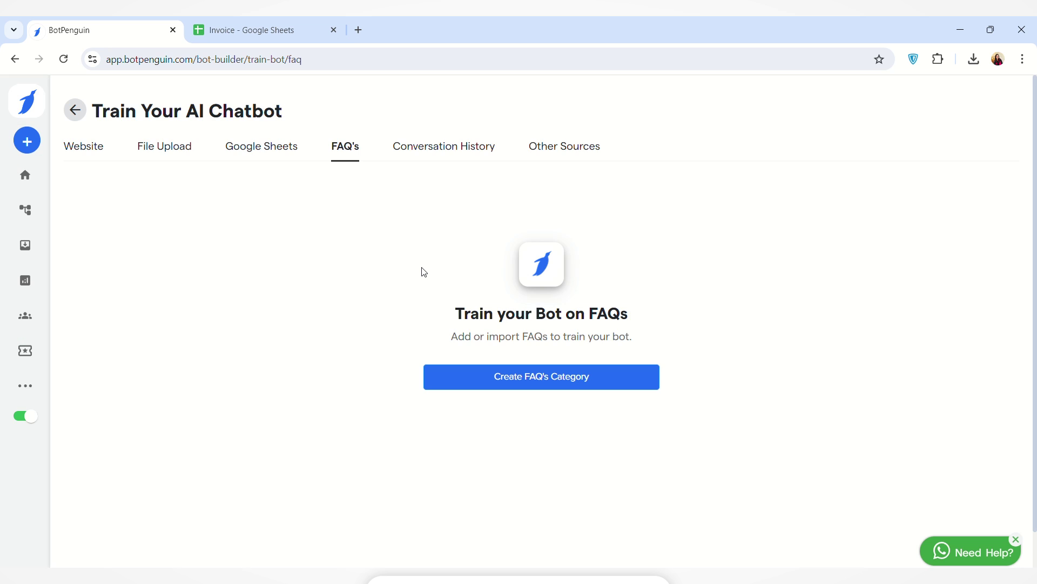
Create FAQ category 'Shoes related questions' described as 'Users have questions about the shoes quality and pricing.'.
click(544, 380)
click(216, 253)
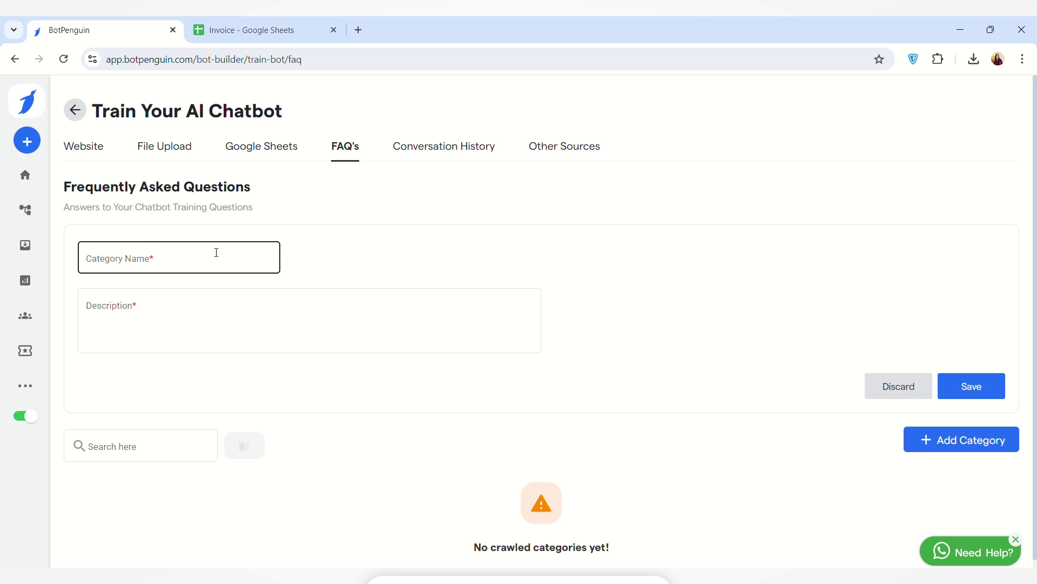
text(Shoes related questions)
click(112, 303)
text(USer)
key(BackSpace)
key(BackSpace)
key(BackSpace)
text(sers have questions about the shoes quality and pricing.)
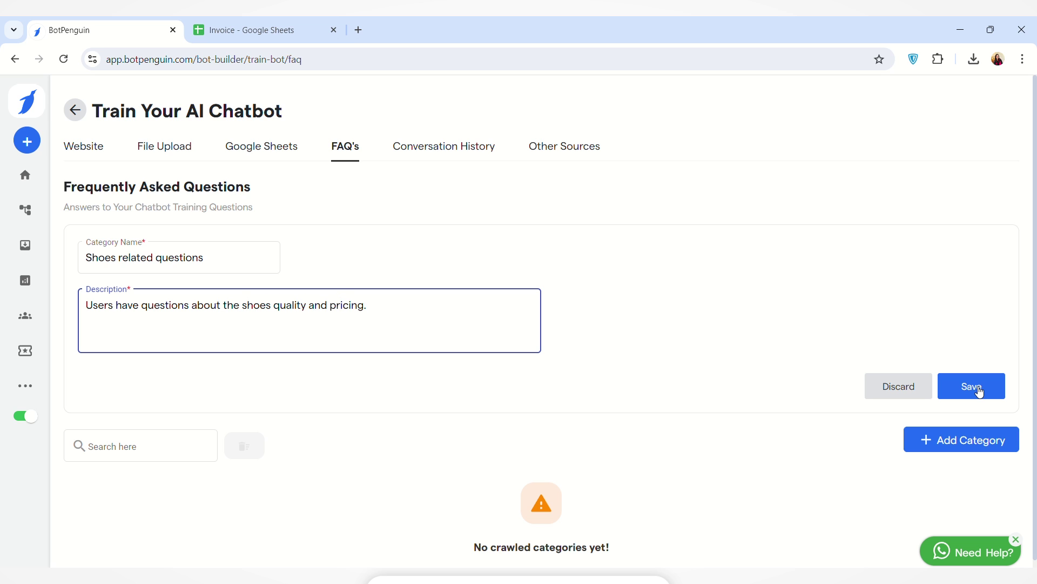
click(980, 391)
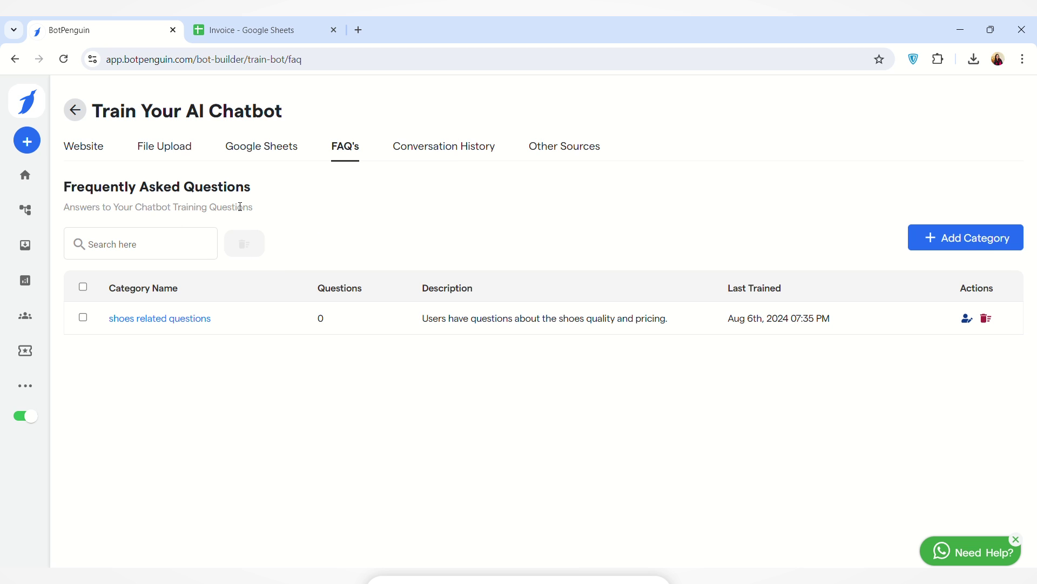
click(440, 143)
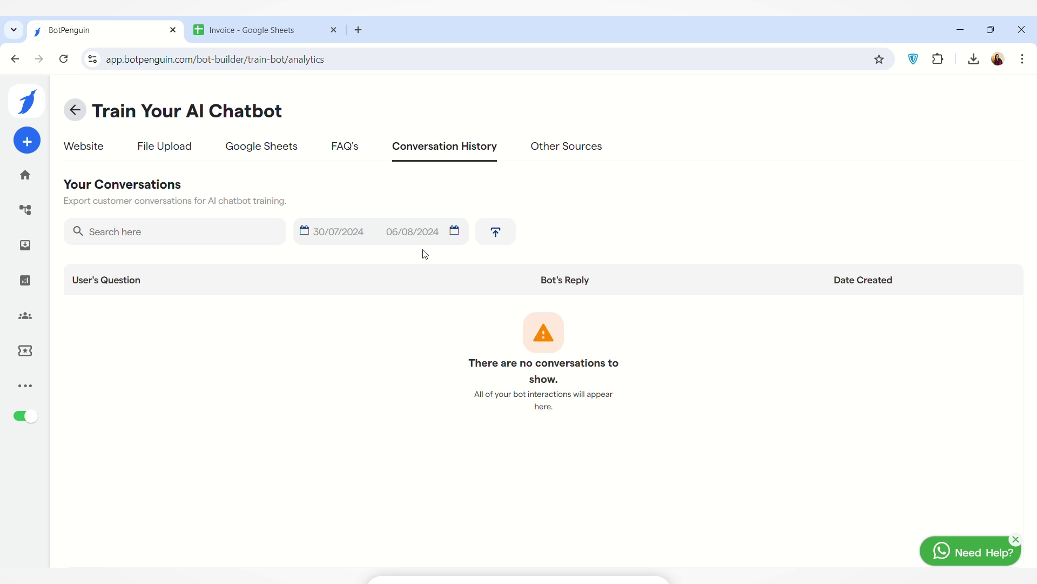
Start a conversation history export, cancel the Export Data dialog, and view Other Sources.
click(496, 236)
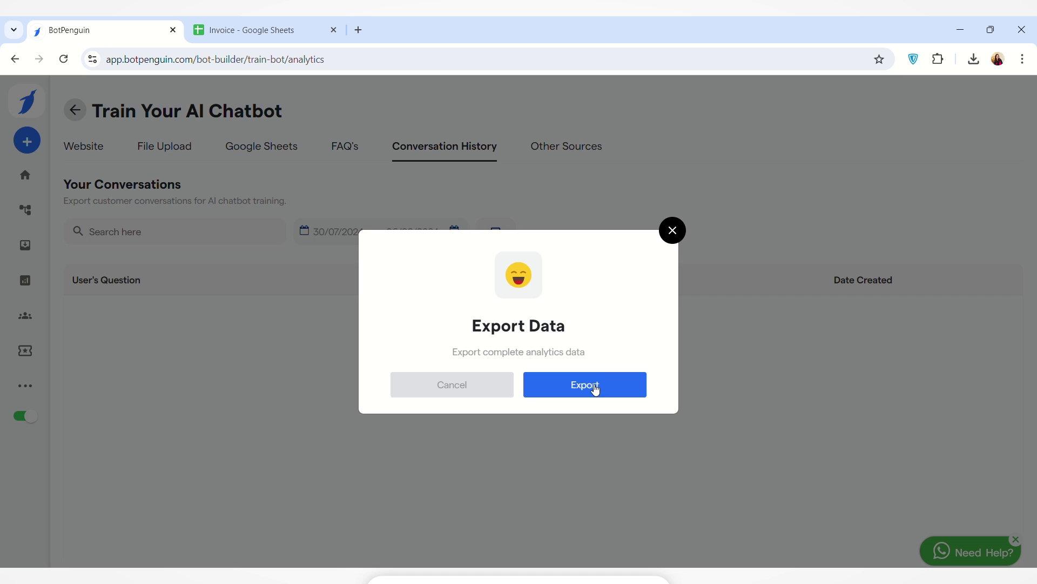
click(672, 230)
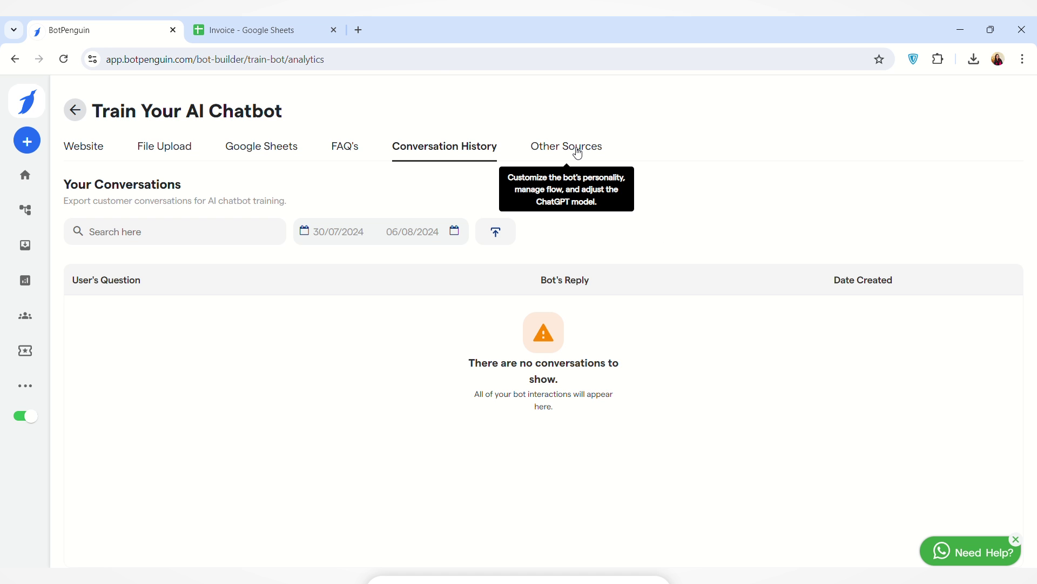
click(577, 152)
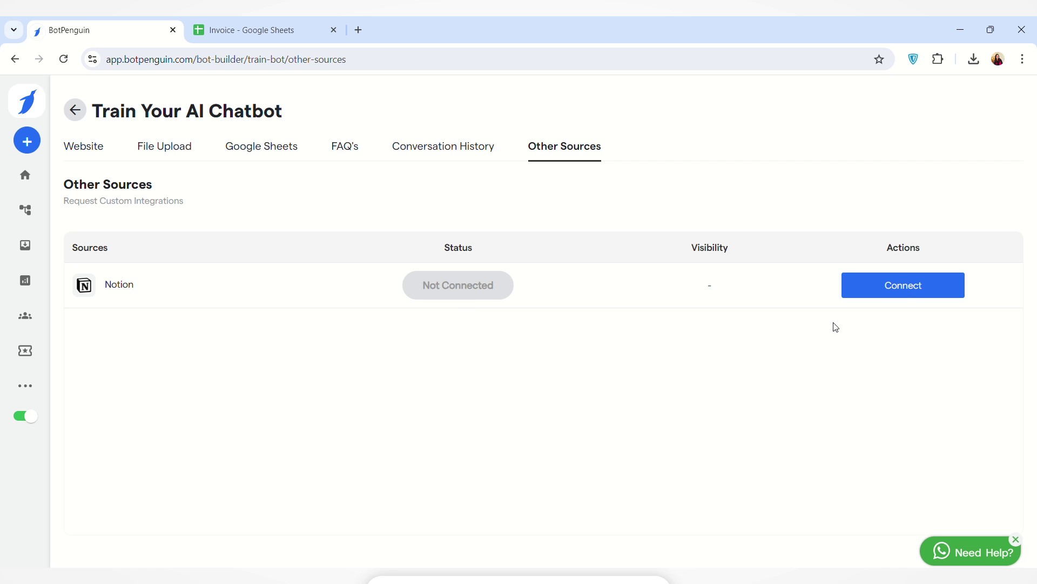
Try connecting Notion, return without installing, and scroll the Resource Center Introduction page.
click(908, 296)
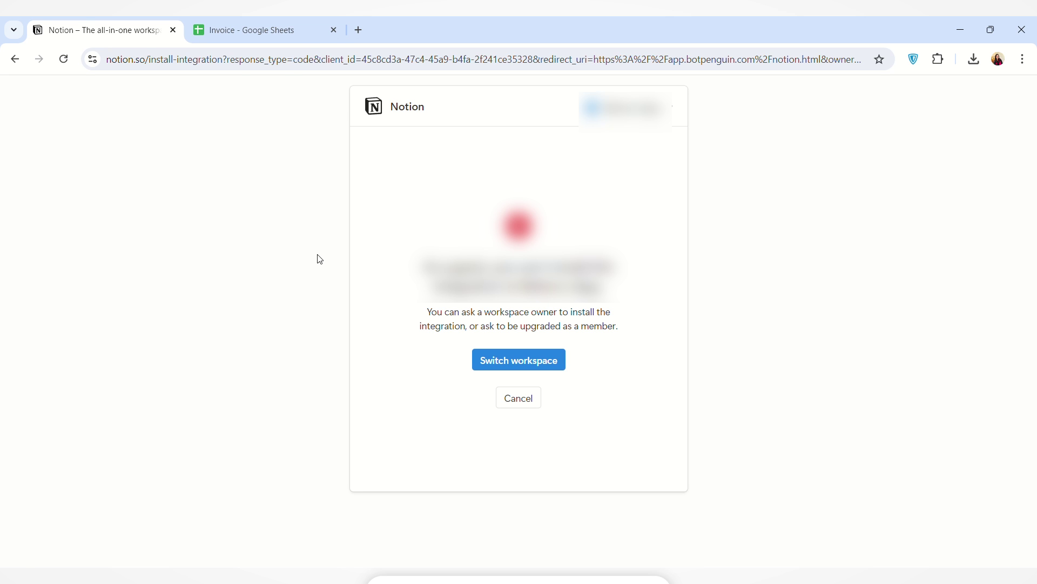
key(alt+Left)
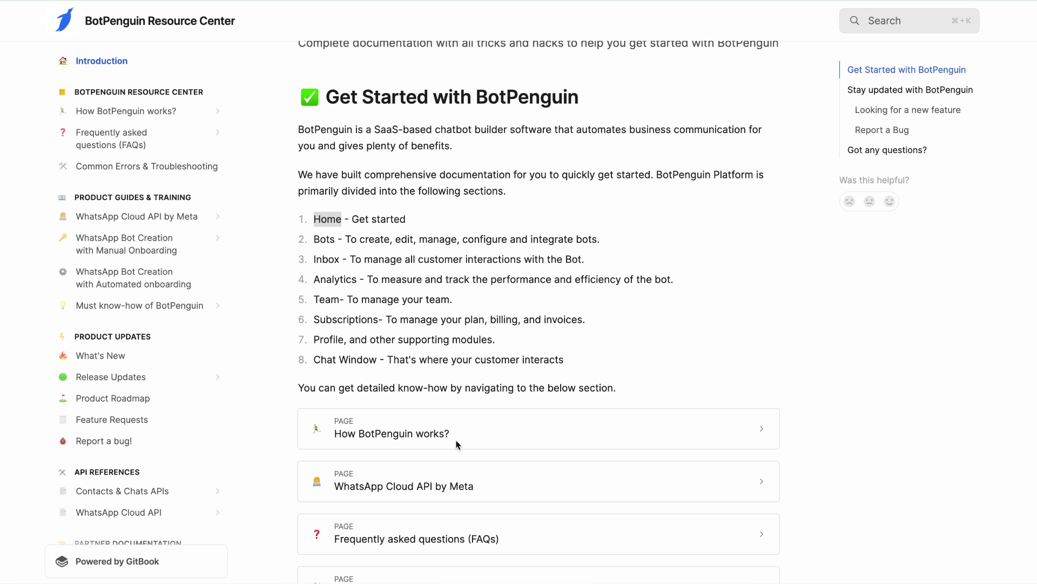
scroll(456, 444, down, 14)
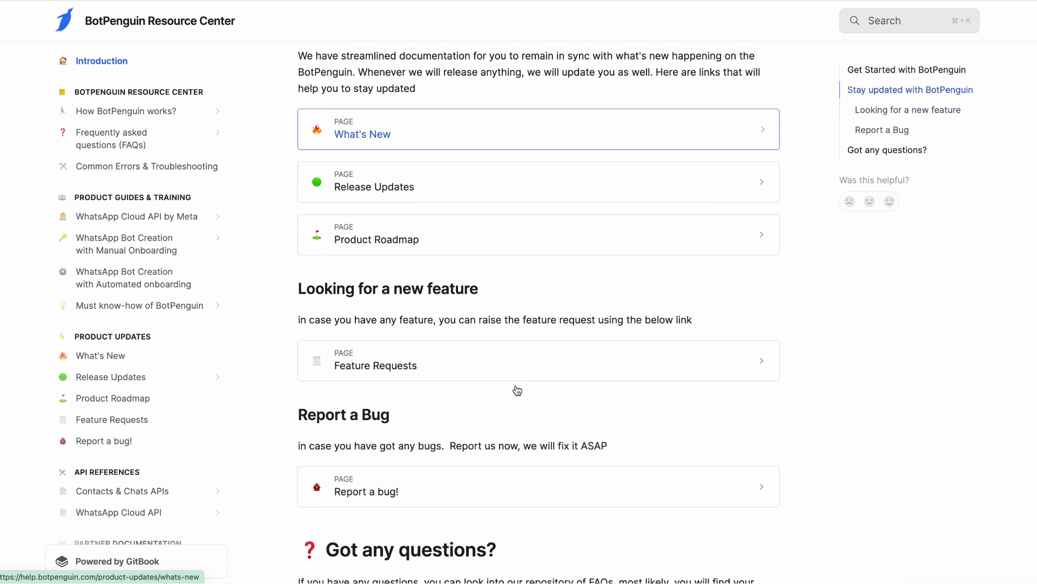
scroll(516, 389, up, 14)
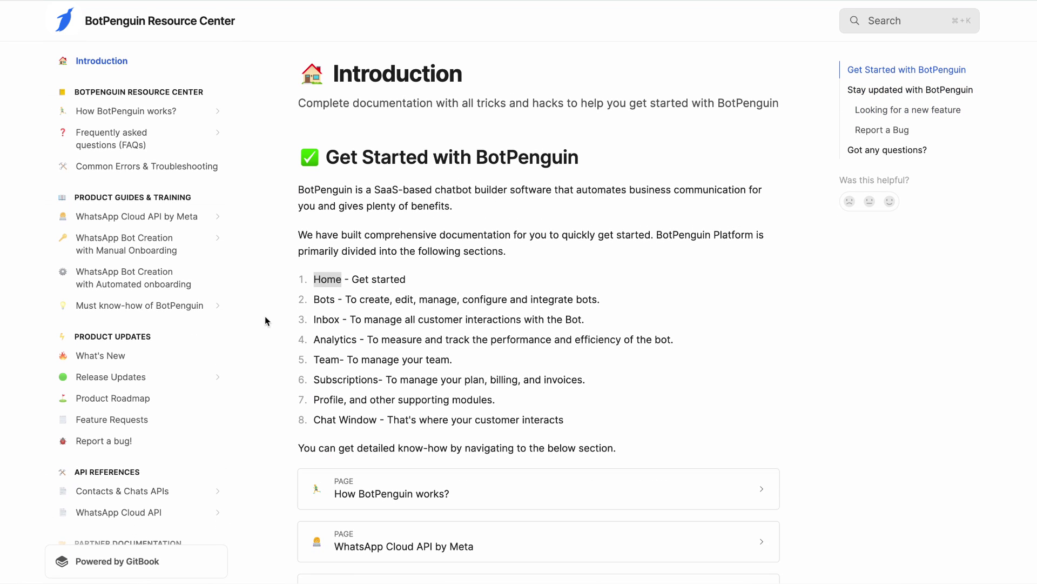